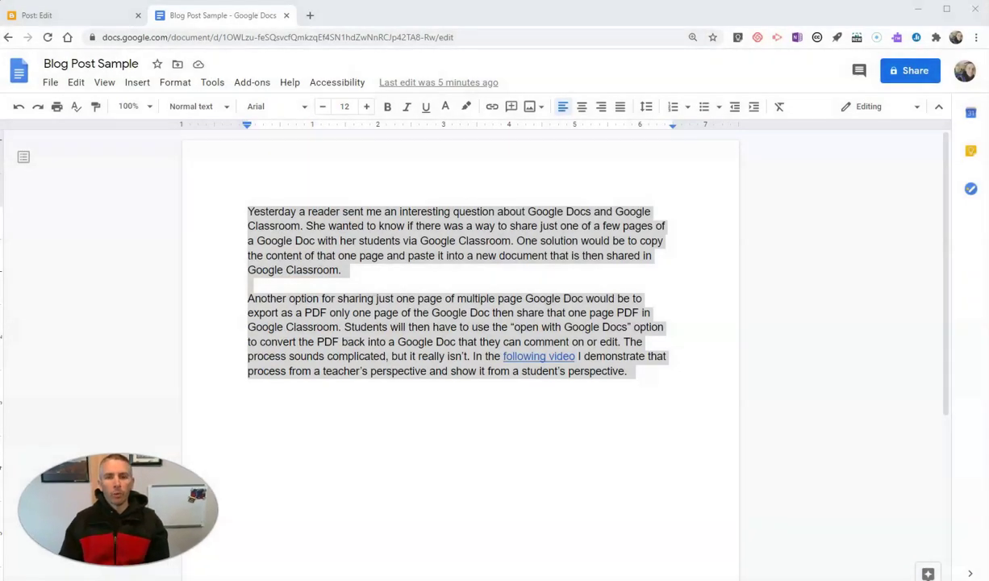
- Copy both paragraphs of the Blog Post Sample document
left_click(488, 282)
left_click(641, 372)
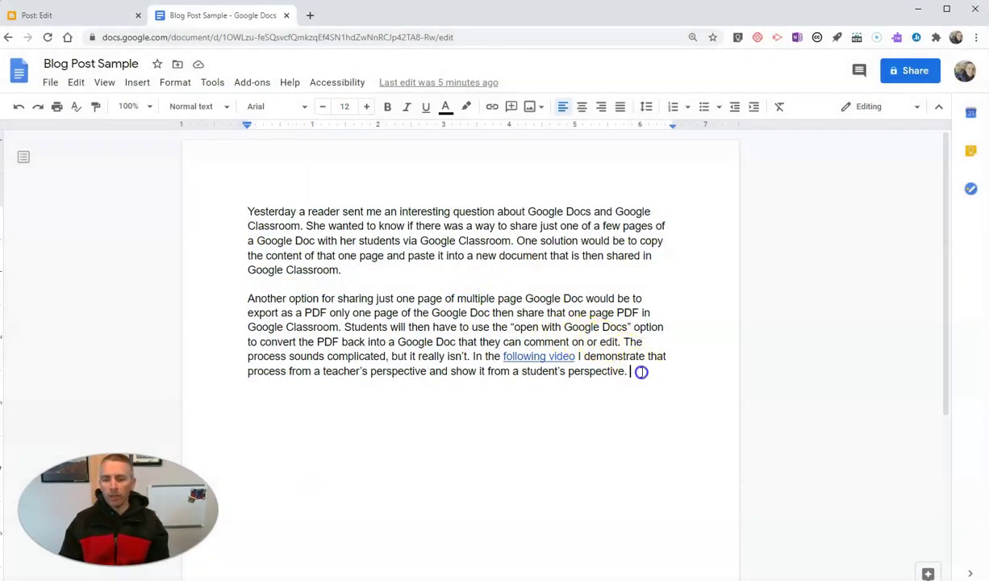
left_click_drag(644, 373, 234, 213)
key("ctrl+c")
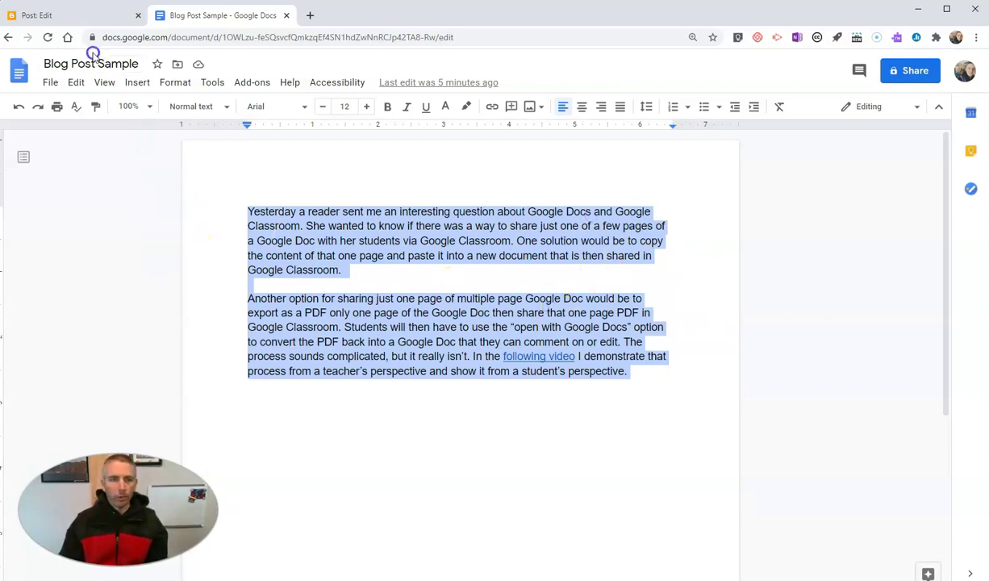
- Switch to the Blogger post editor and paste the copied paragraphs into the empty body of Sample Blog Post #10
left_click(96, 16)
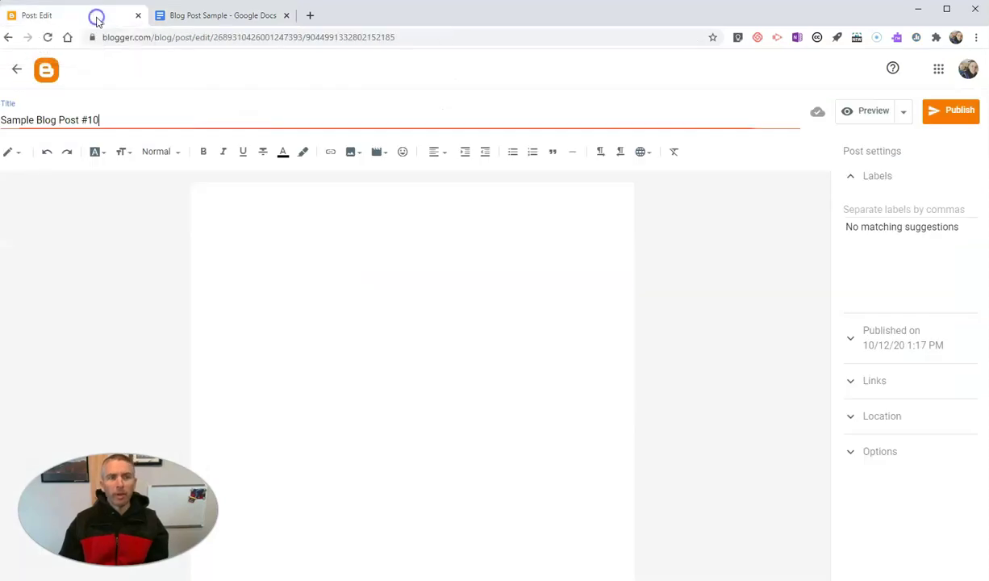
left_click(287, 216)
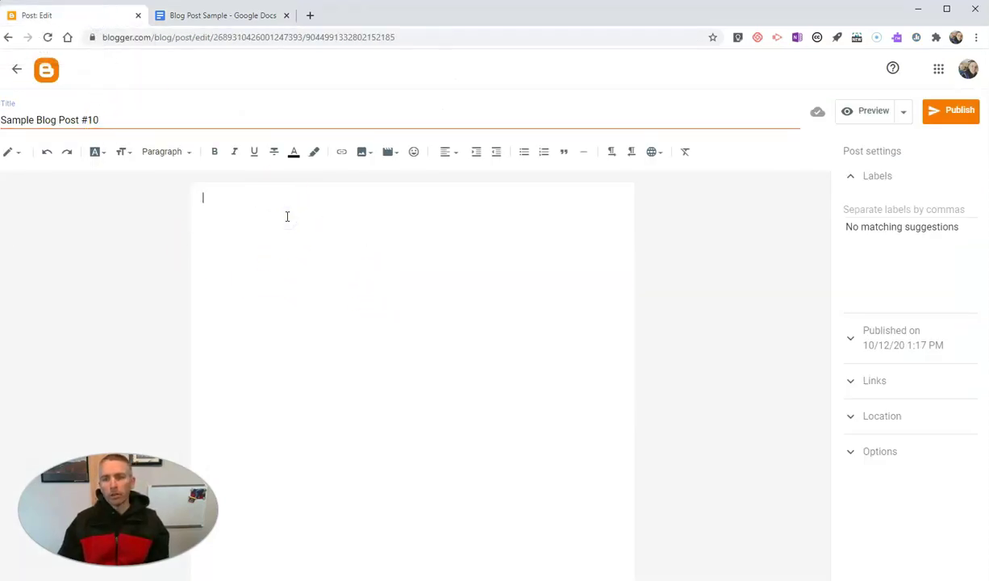
key("ctrl+v")
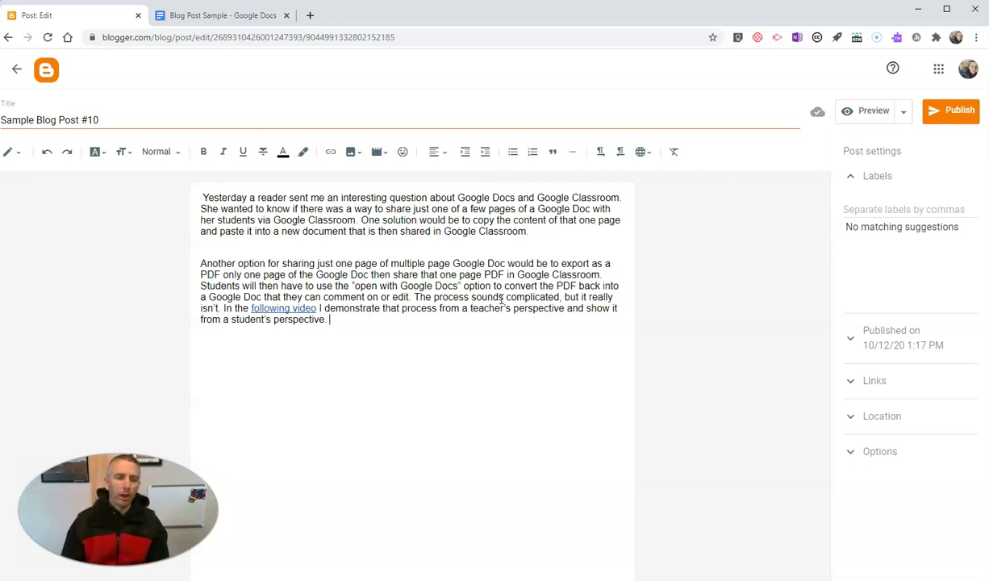
- Switch the post to HTML view and compare its code with the source text in the Google Docs document
left_click(19, 156)
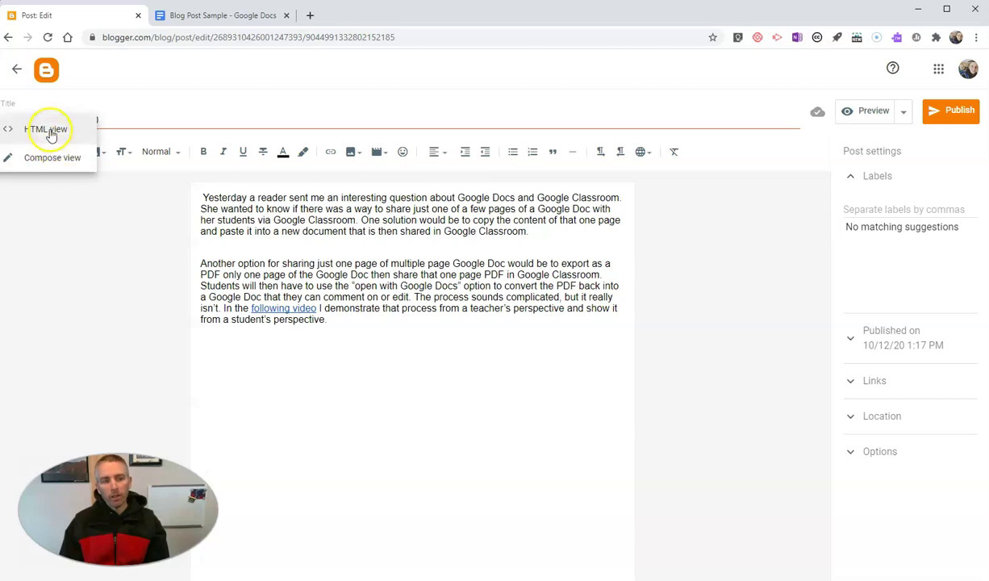
left_click(48, 130)
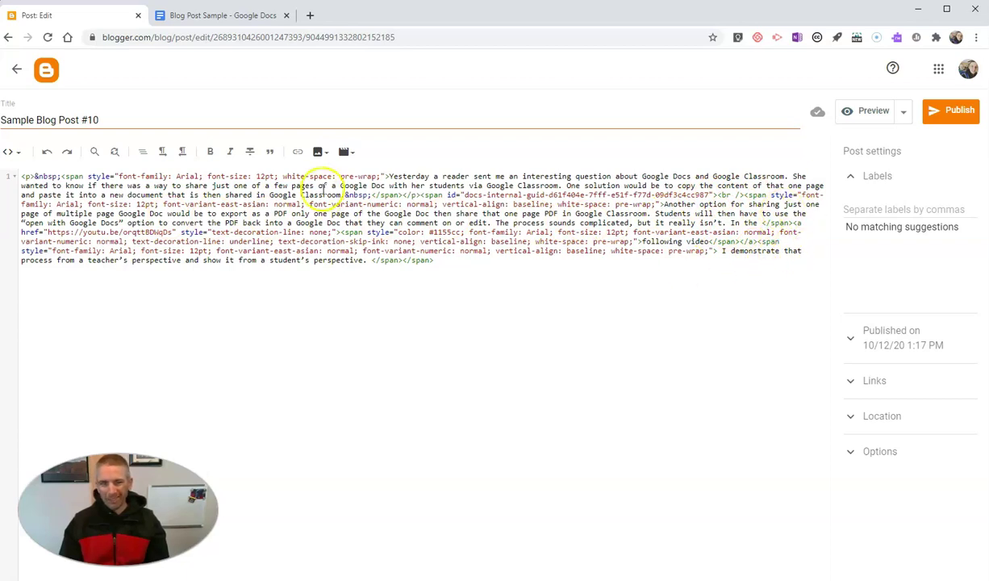
left_click(227, 15)
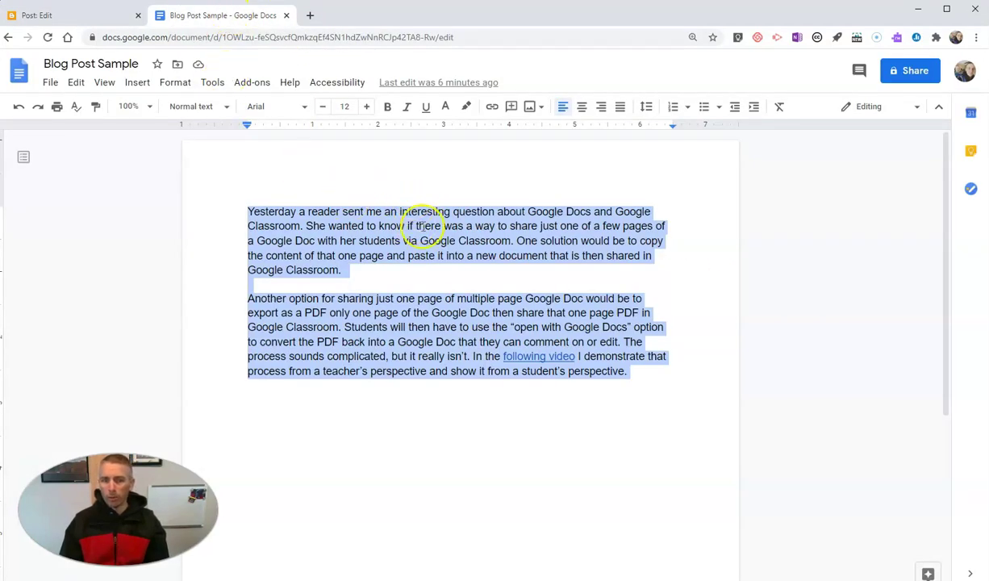
left_click(94, 16)
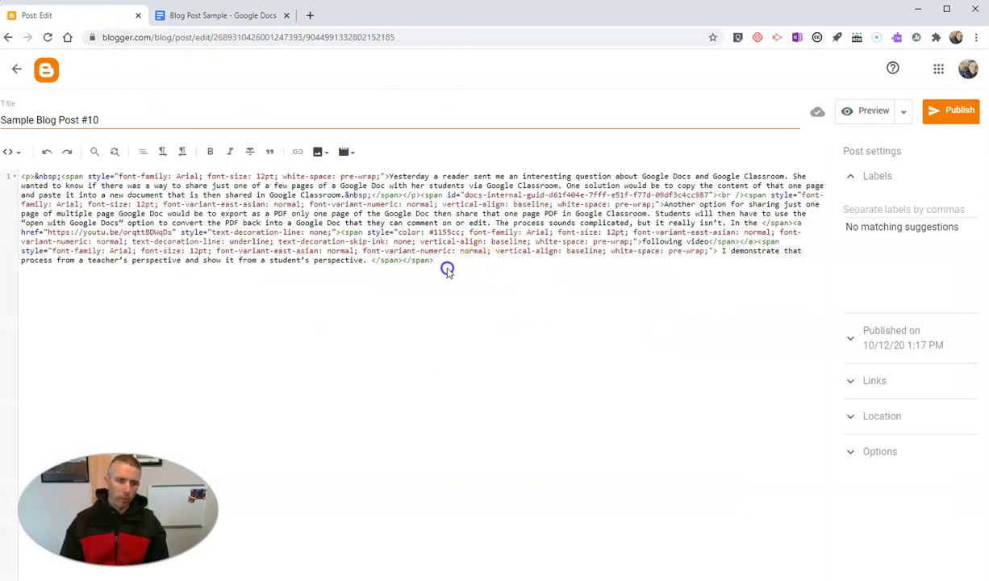
- Replace all of the post's HTML code with the copied paragraphs as plain text
left_click_drag(434, 260, 17, 179)
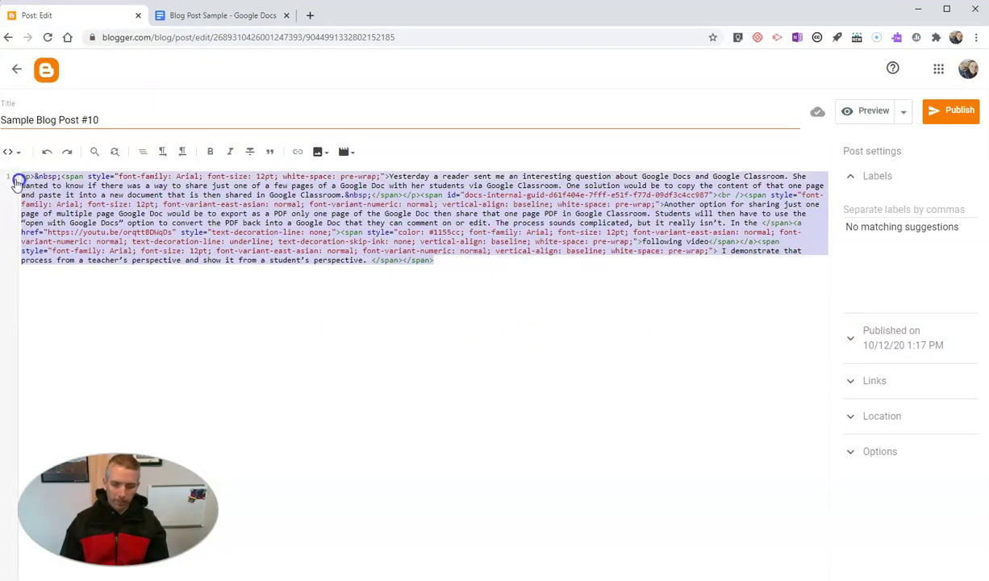
key("BackSpace")
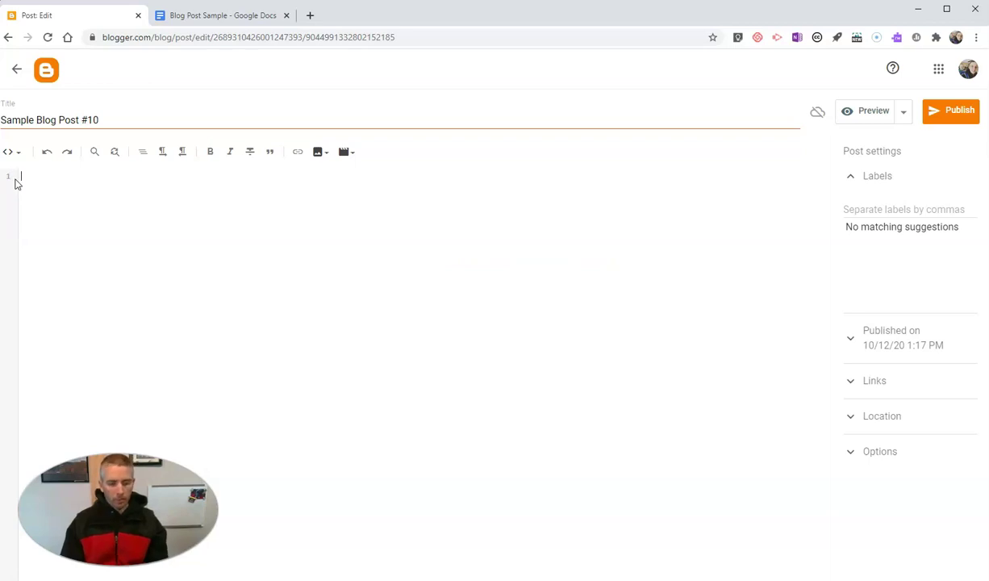
key("ctrl+v")
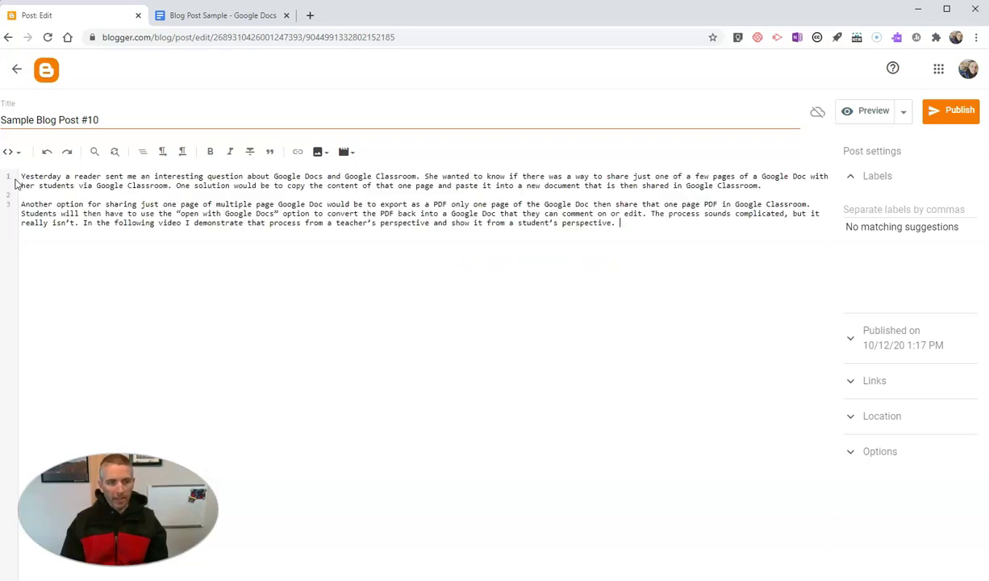
- Insert a <br /> tag on the empty line between the two paragraphs of the HTML code
left_click(61, 198)
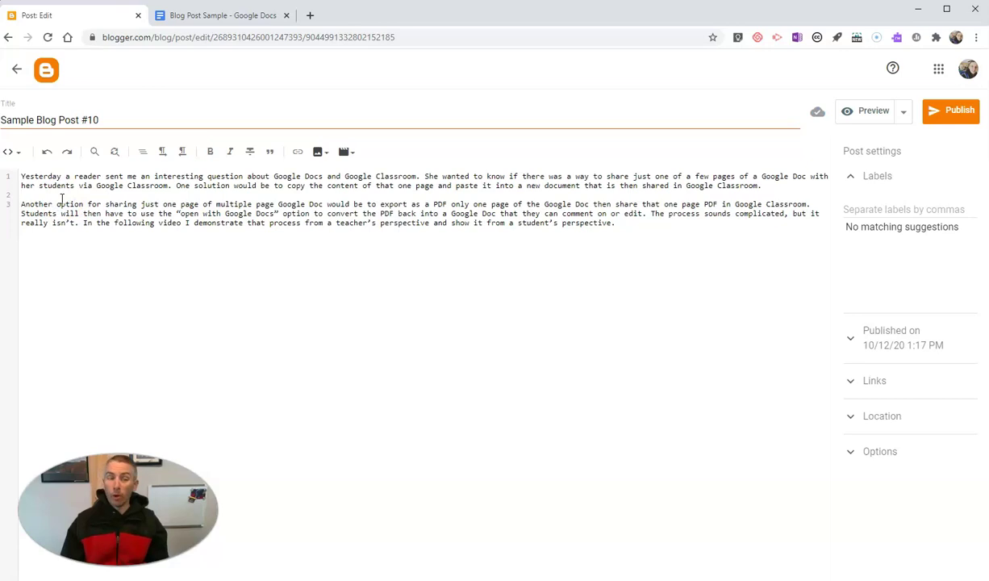
type("<br ")
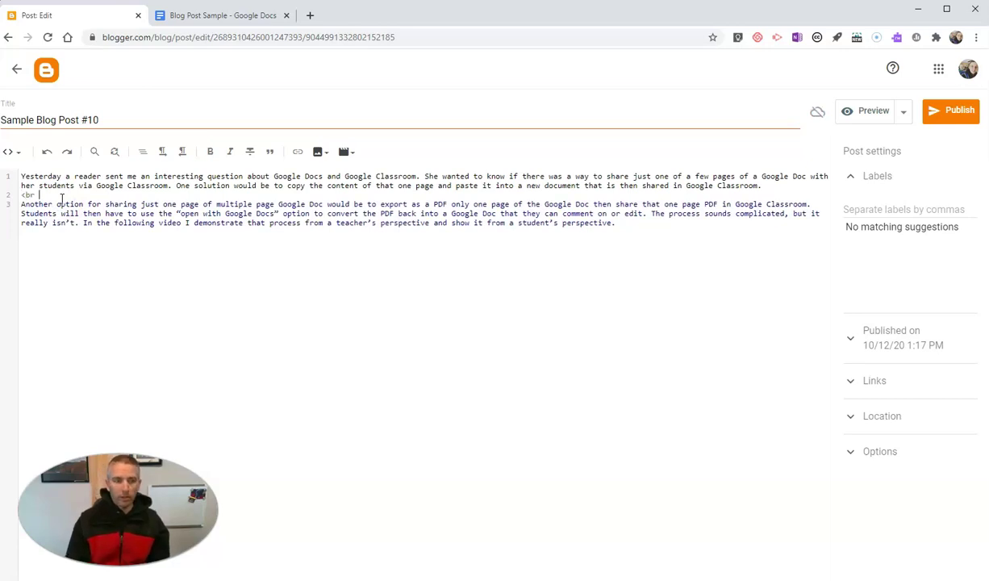
type("/>")
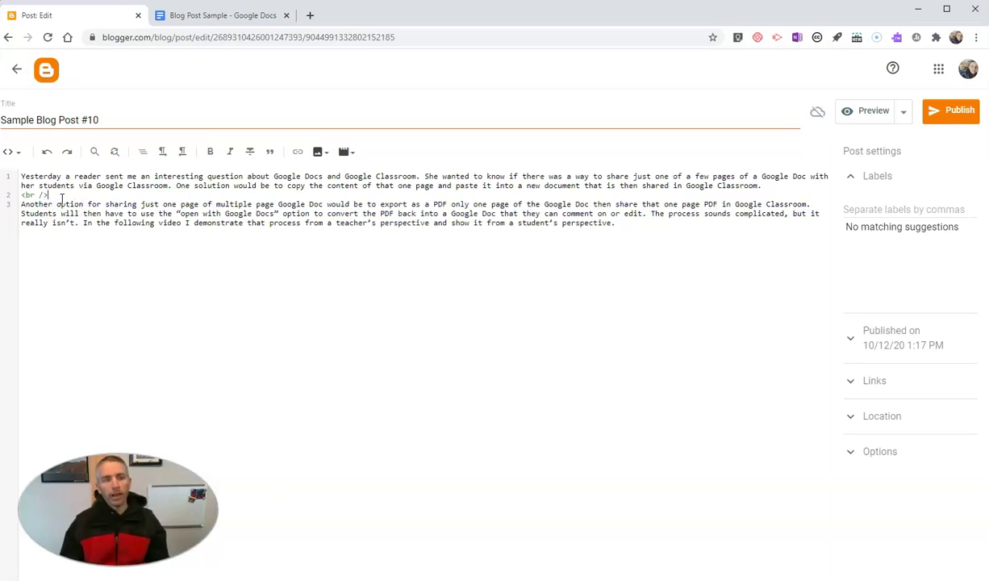
left_click_drag(61, 197, 21, 196)
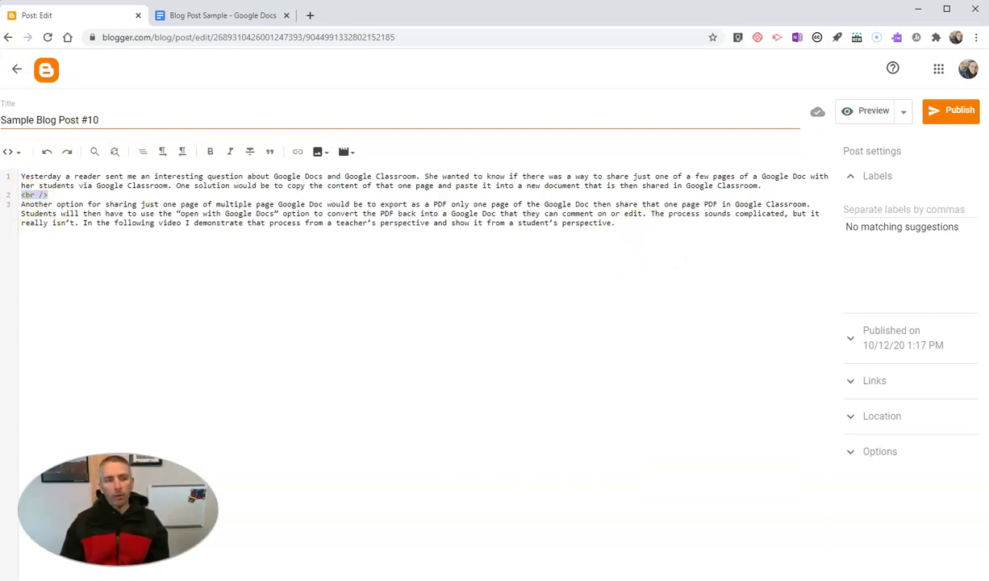
- Return the post to Compose view and add a blank line between the first and second paragraphs
left_click(23, 156)
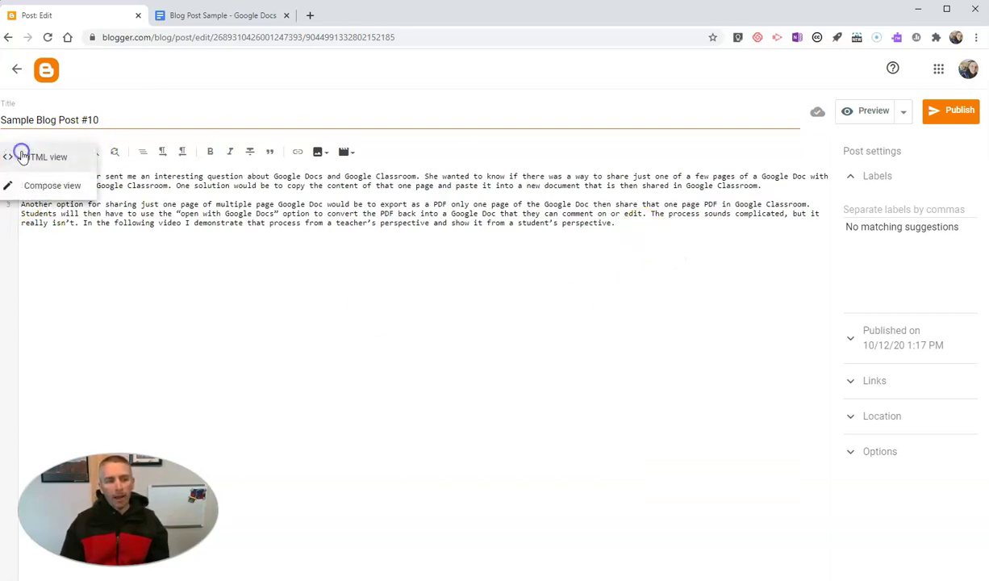
left_click(43, 188)
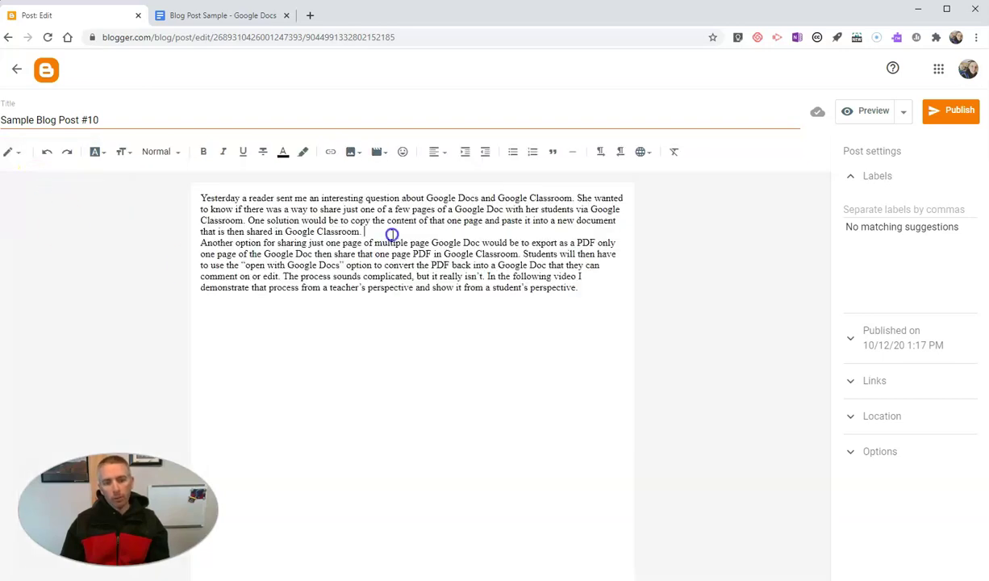
left_click(393, 234)
key("Return")
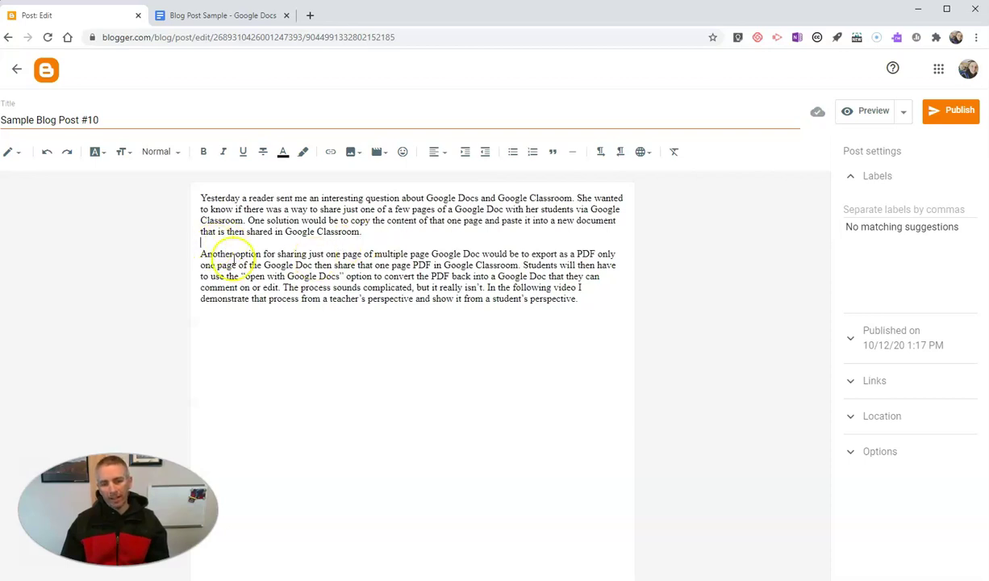
left_click(588, 298)
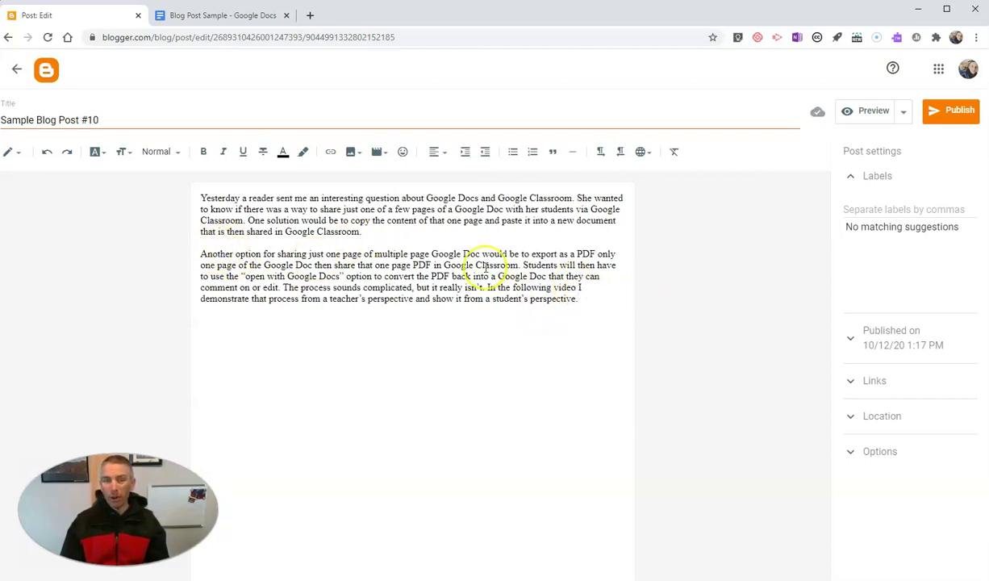
- Switch to the Google Docs document and copy the URL behind the "following video" link
left_click(249, 17)
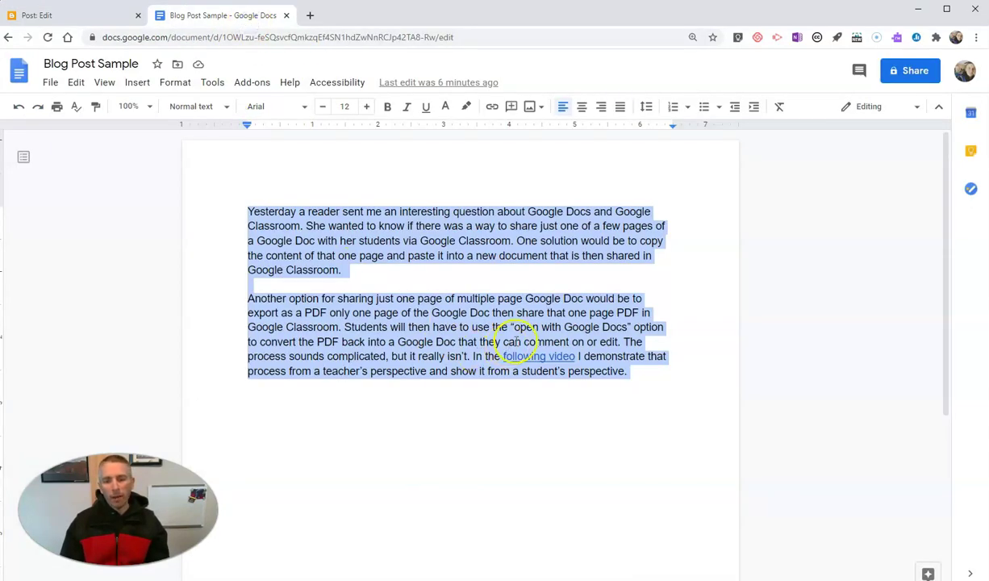
left_click(541, 360)
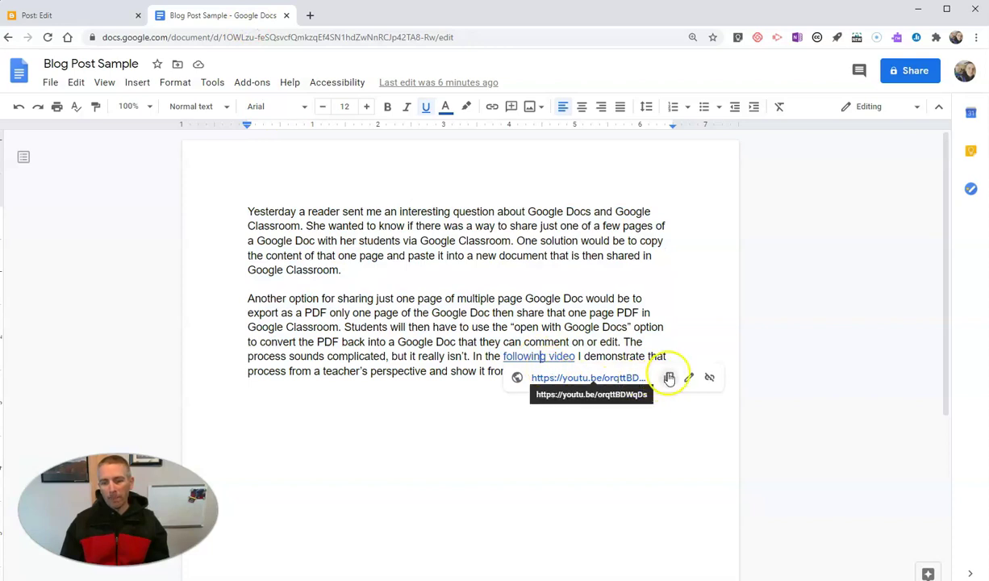
left_click(673, 379)
- In the Blogger post, link the words "following video" to the copied YouTube URL and set it to open in a new window
left_click(81, 16)
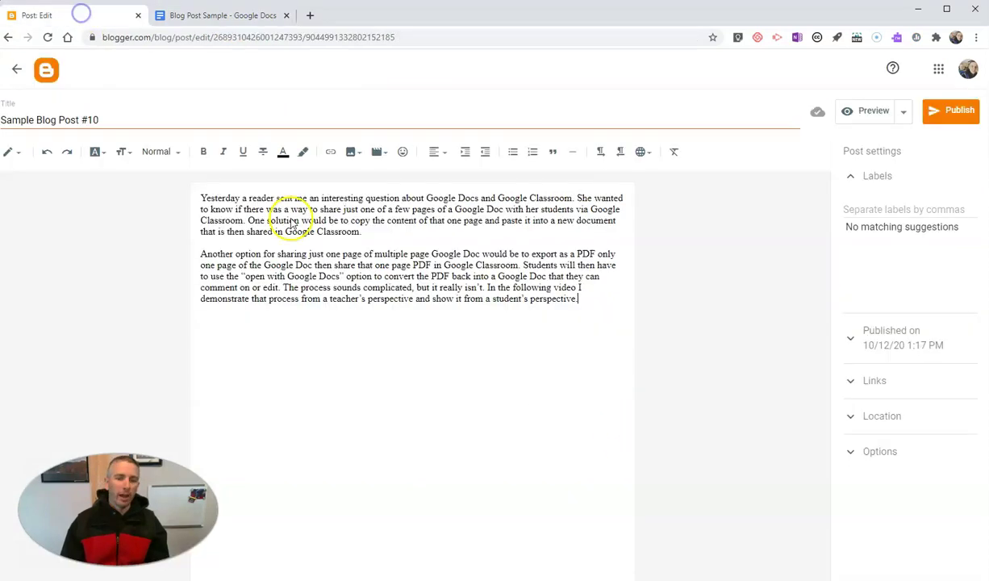
left_click_drag(513, 287, 556, 289)
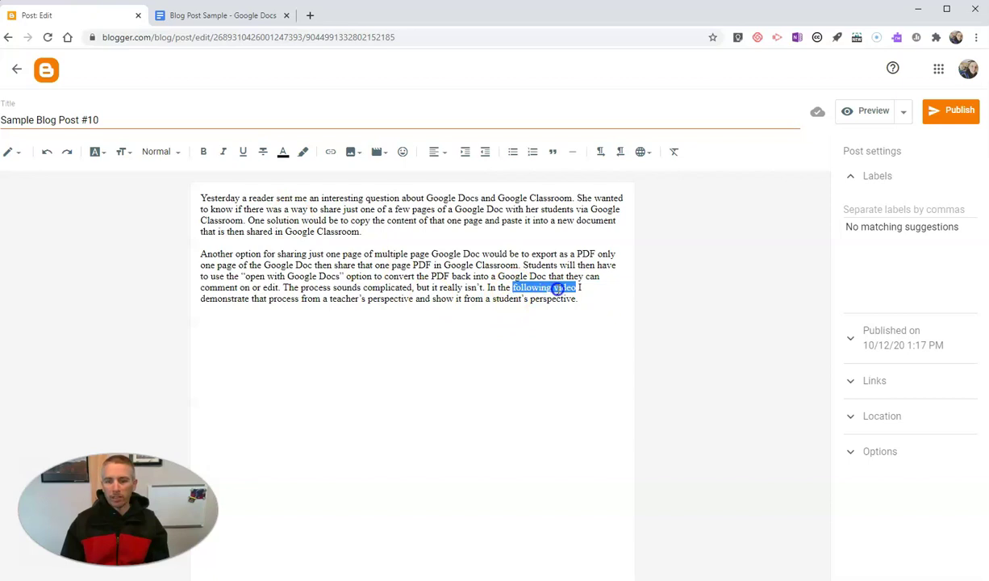
left_click(331, 152)
left_click(444, 309)
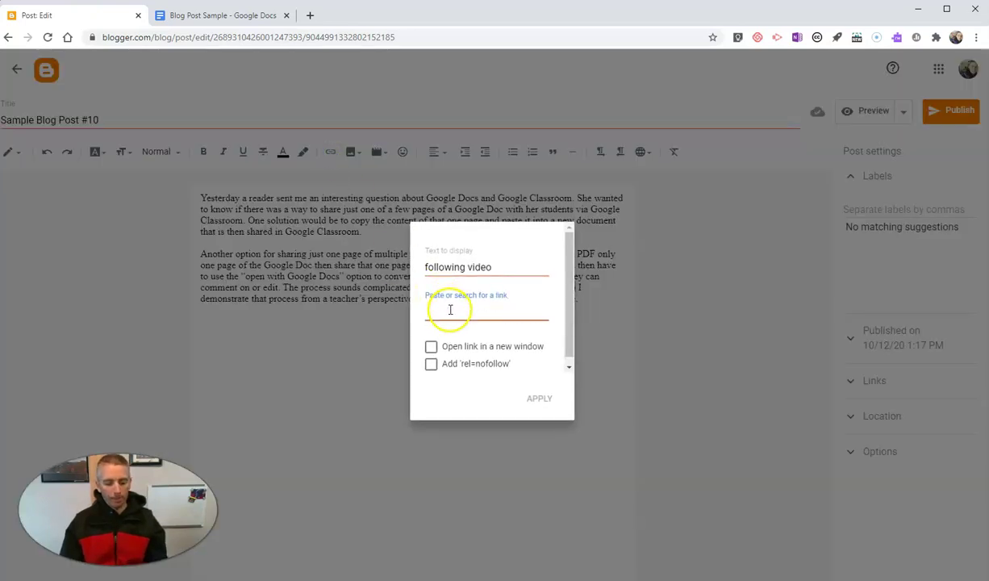
key("ctrl+v")
left_click(431, 347)
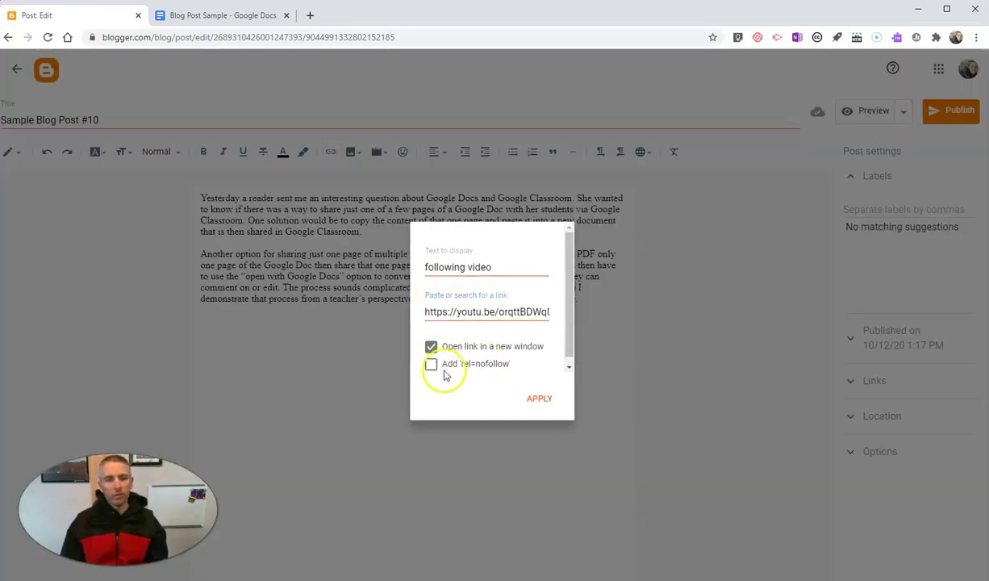
left_click(539, 398)
left_click(390, 279)
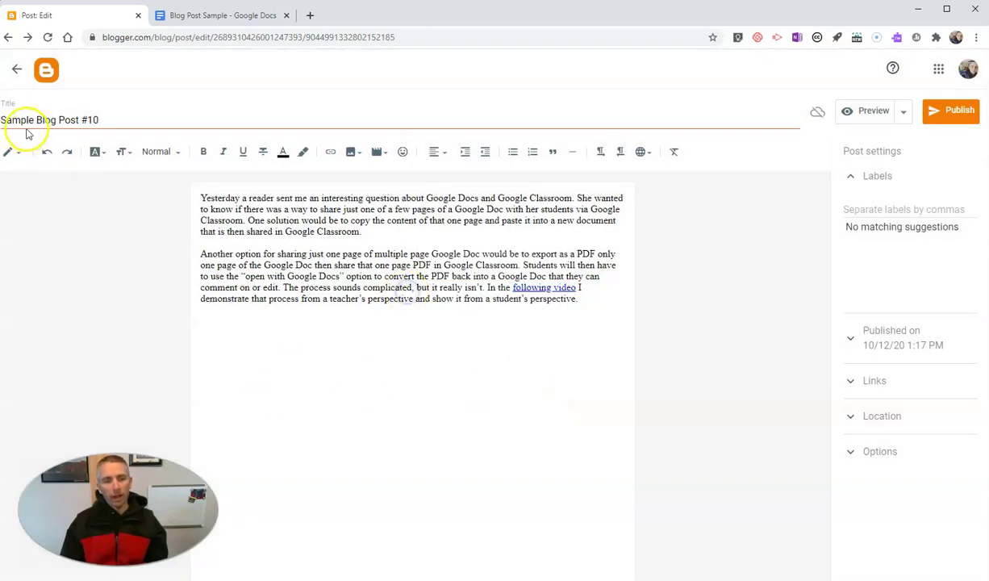
left_click(13, 152)
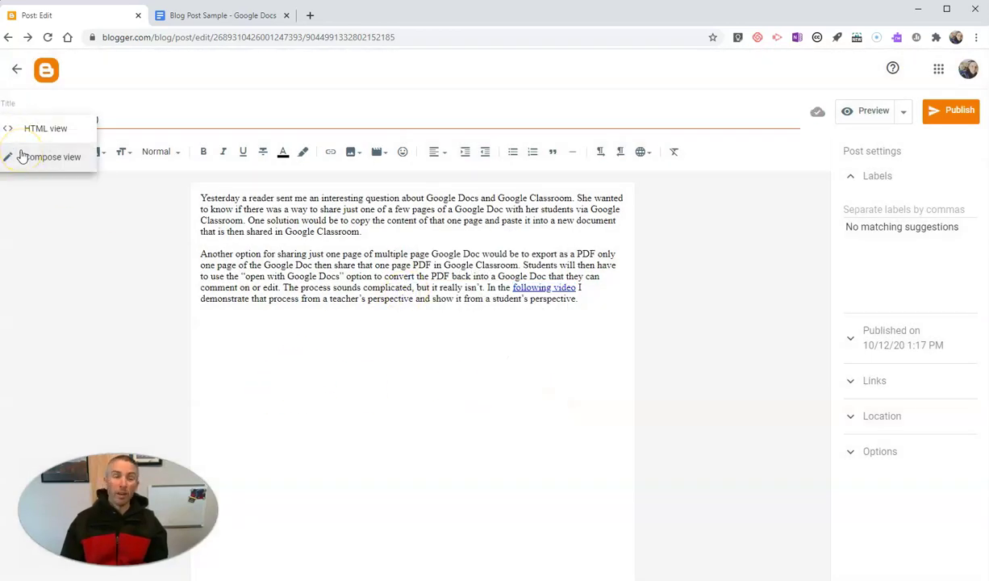
left_click(29, 135)
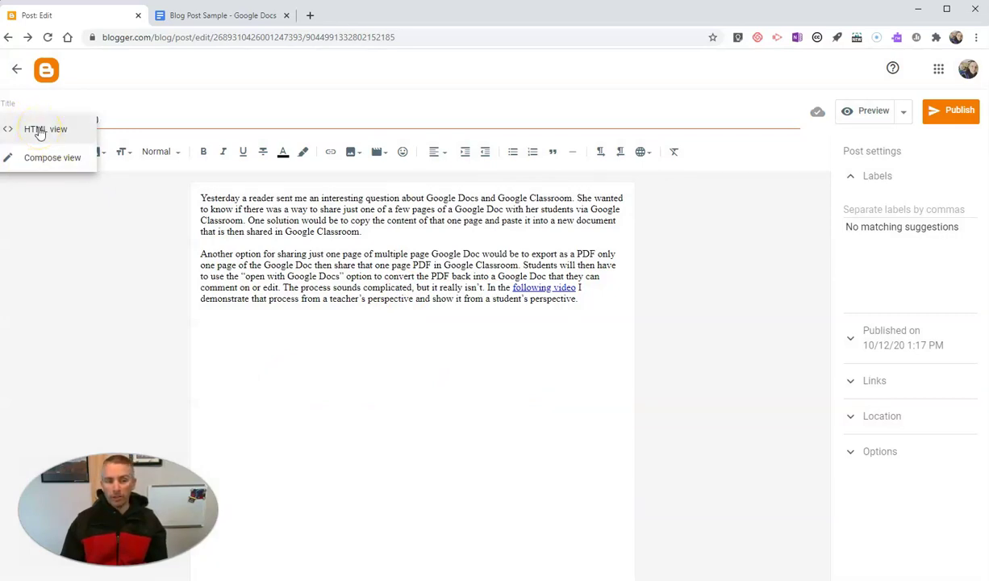
left_click(88, 254)
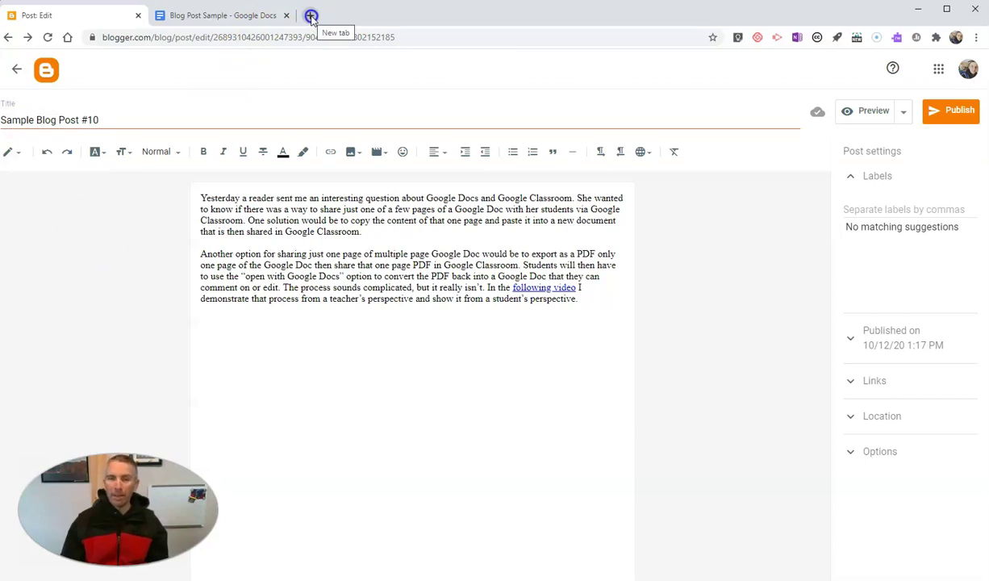
- Open edublogs.org in a new browser tab and go to the account's My Blogs page
left_click(311, 16)
type("edu")
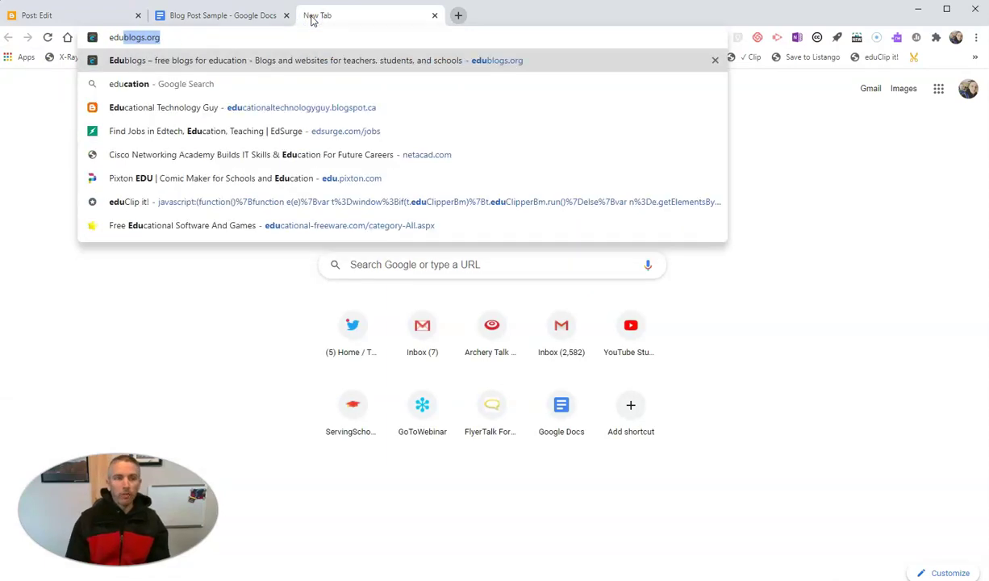
key("Return")
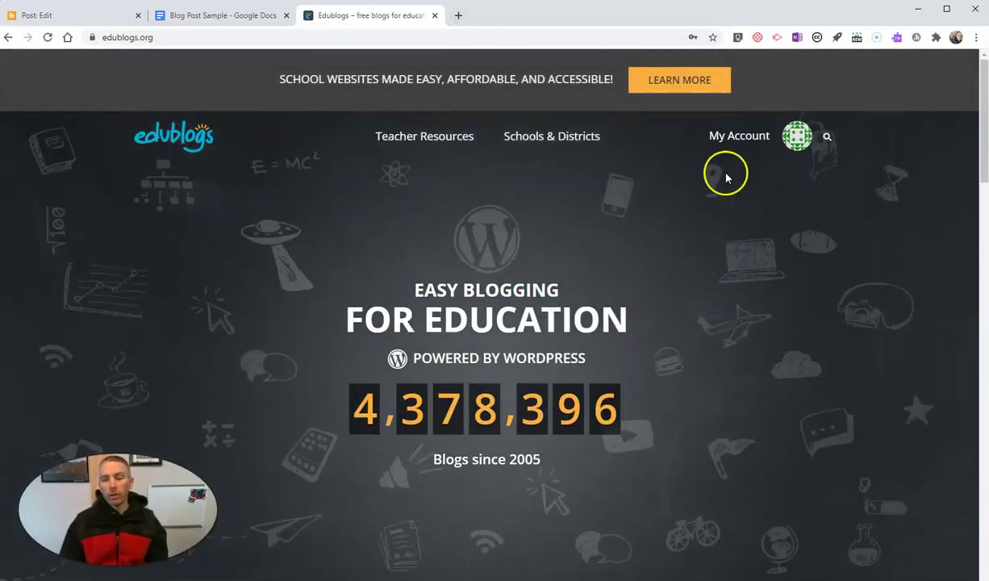
left_click(724, 140)
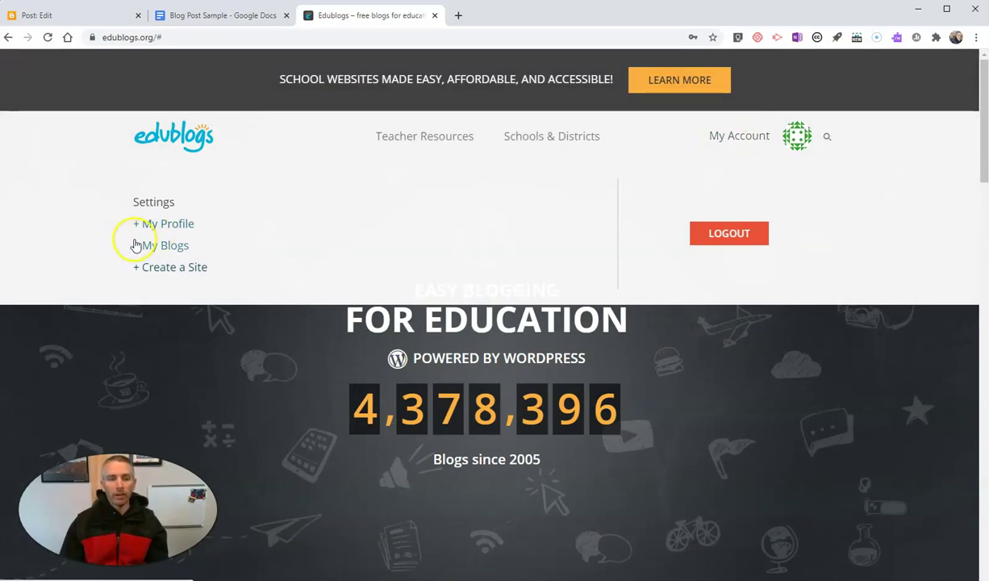
left_click(164, 251)
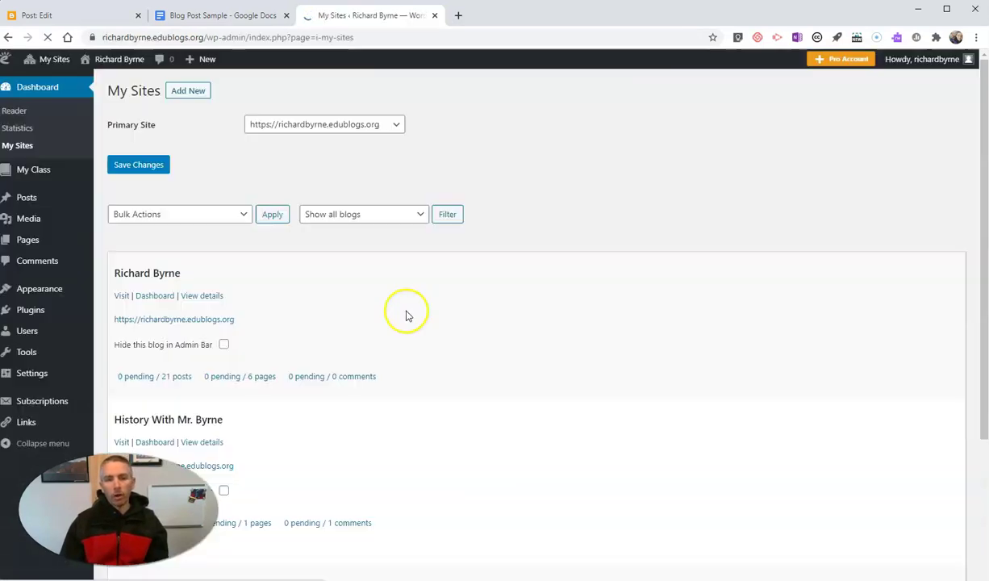
- Create a new post on the Edublogs site and switch its body editor to Text view
mouse_move(35, 201)
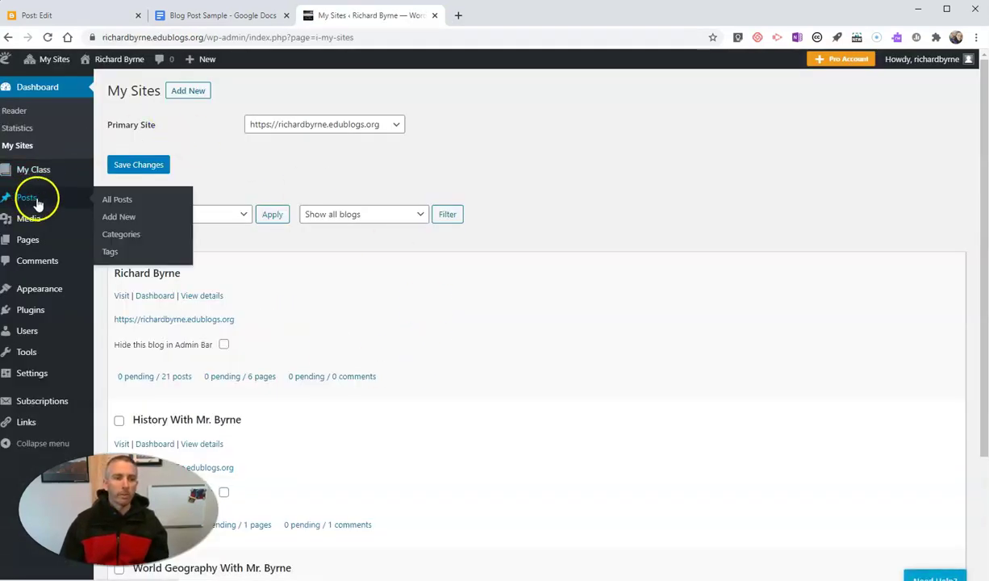
left_click(131, 220)
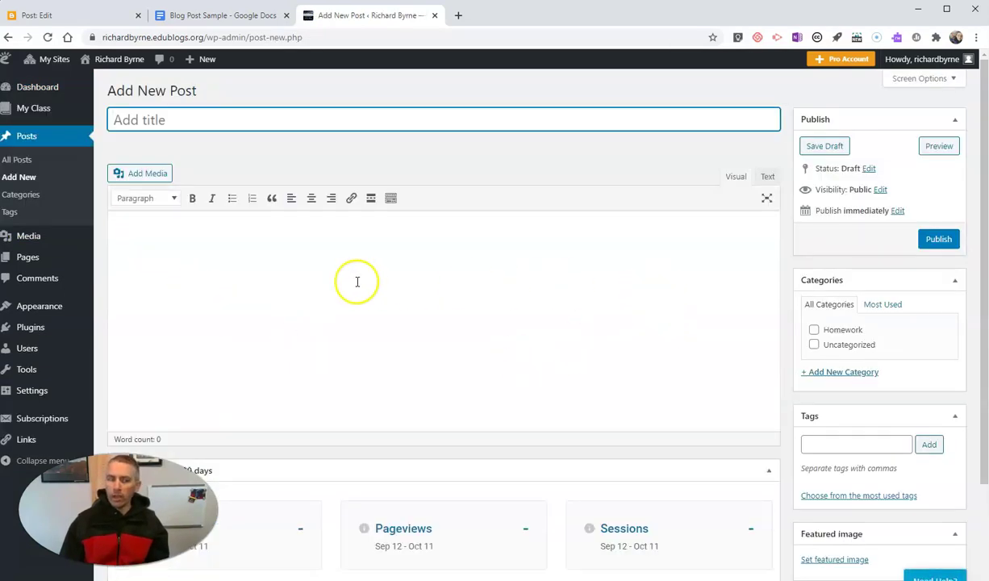
left_click(378, 262)
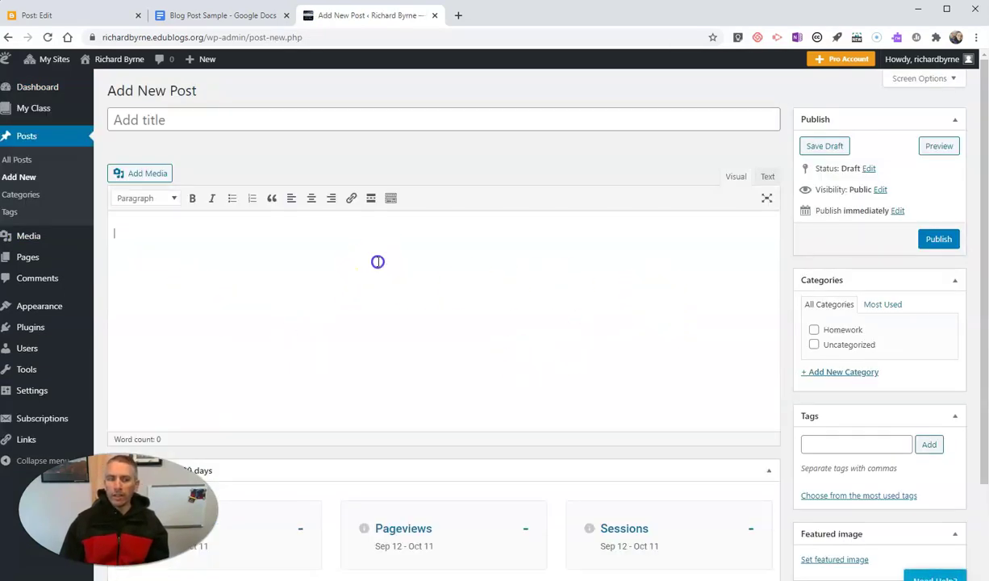
left_click(769, 176)
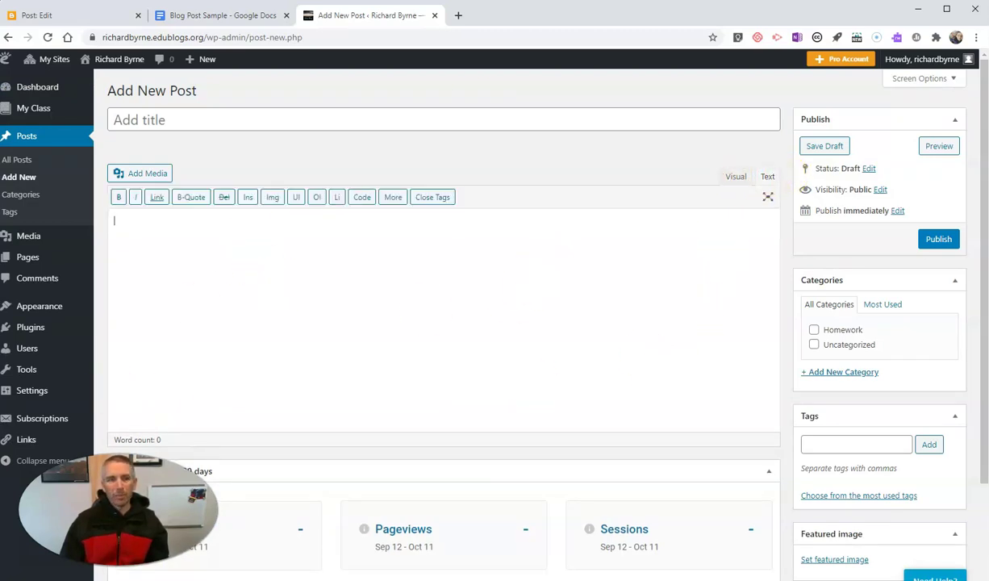
- Copy the entire text of the Blog Post Sample document in Google Docs and paste it into the Edublogs post's Text view
left_click(222, 16)
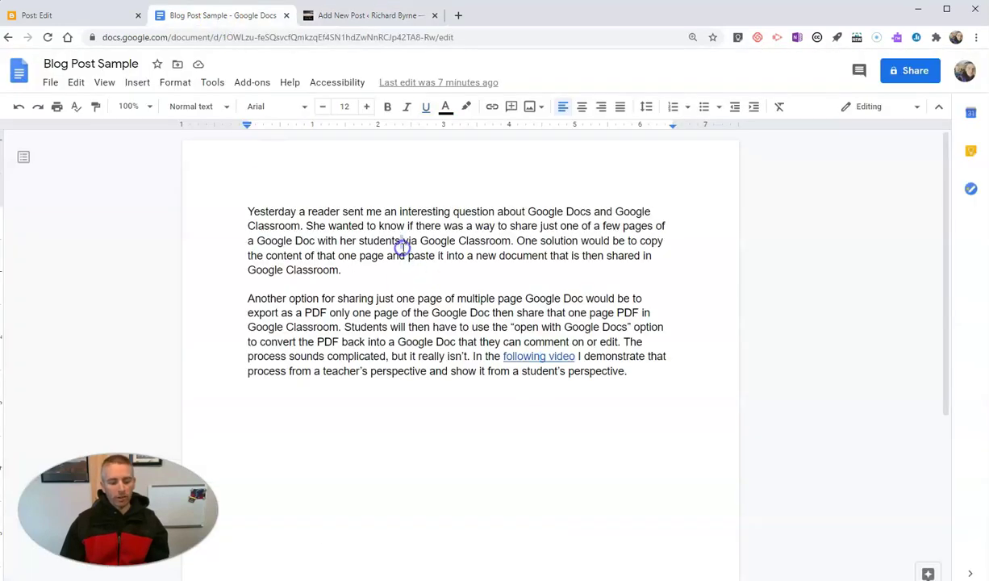
key("ctrl+a")
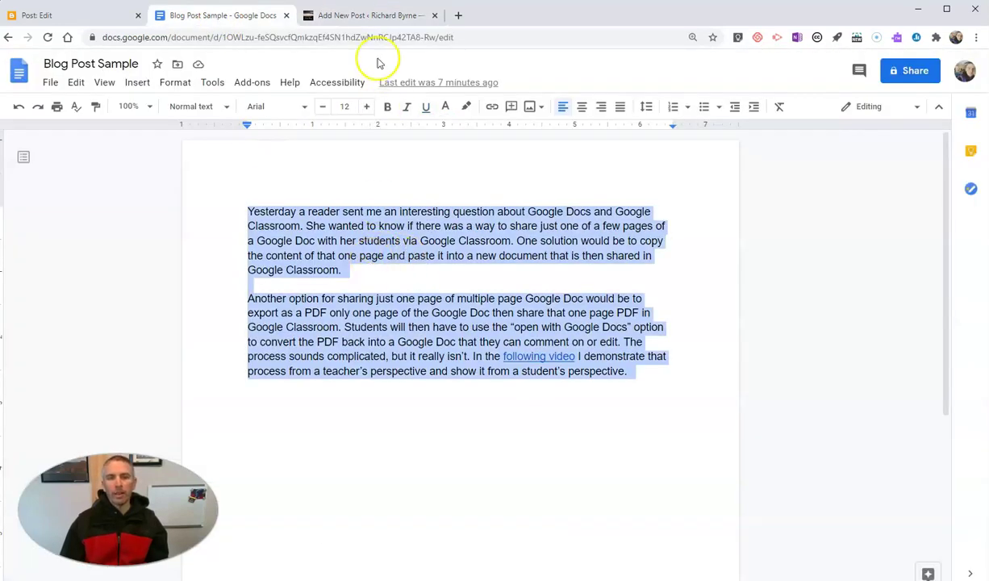
left_click(373, 15)
left_click(251, 245)
key("ctrl+v")
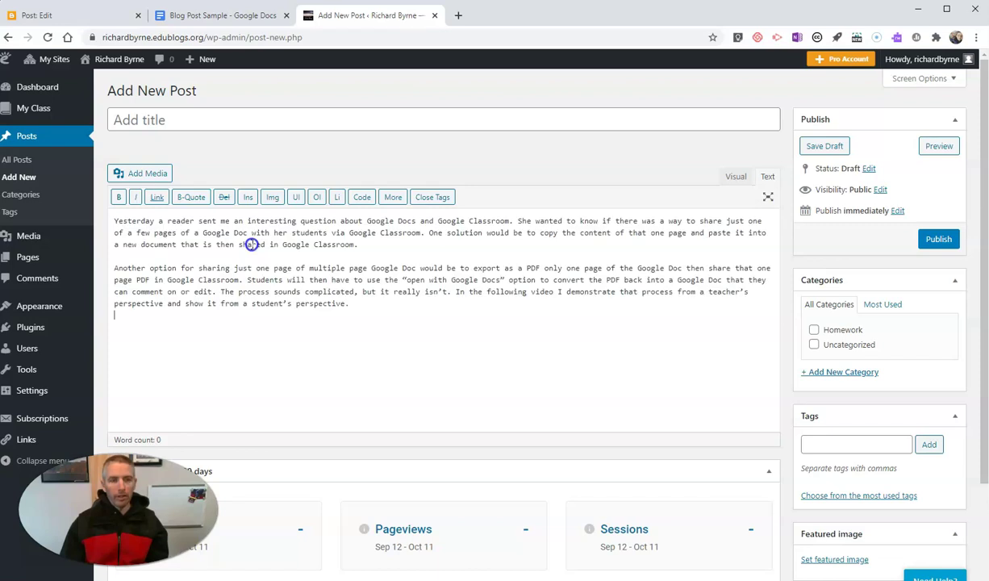
- Return to the Google Docs document and copy the URL behind the "following video" link
left_click(228, 16)
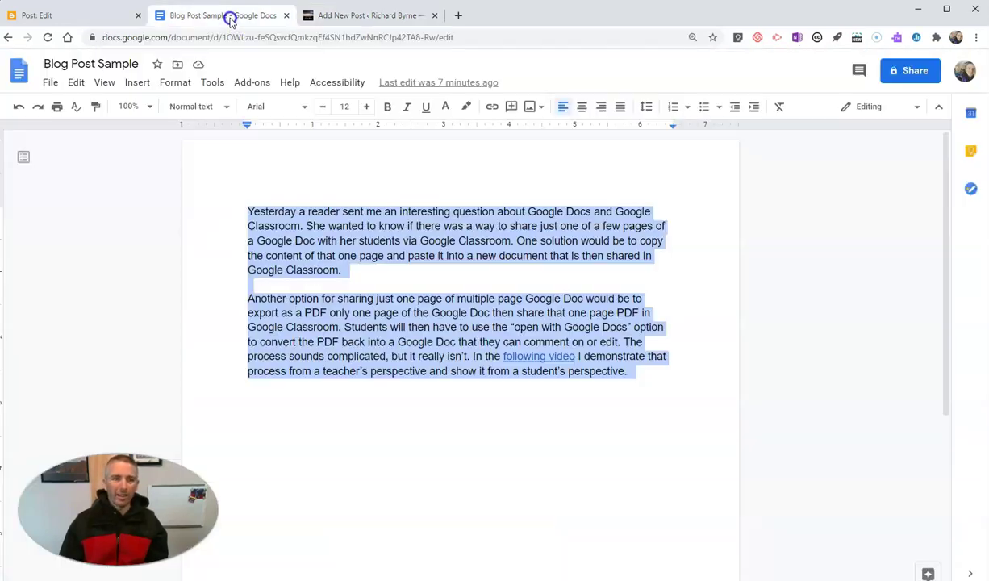
left_click(547, 364)
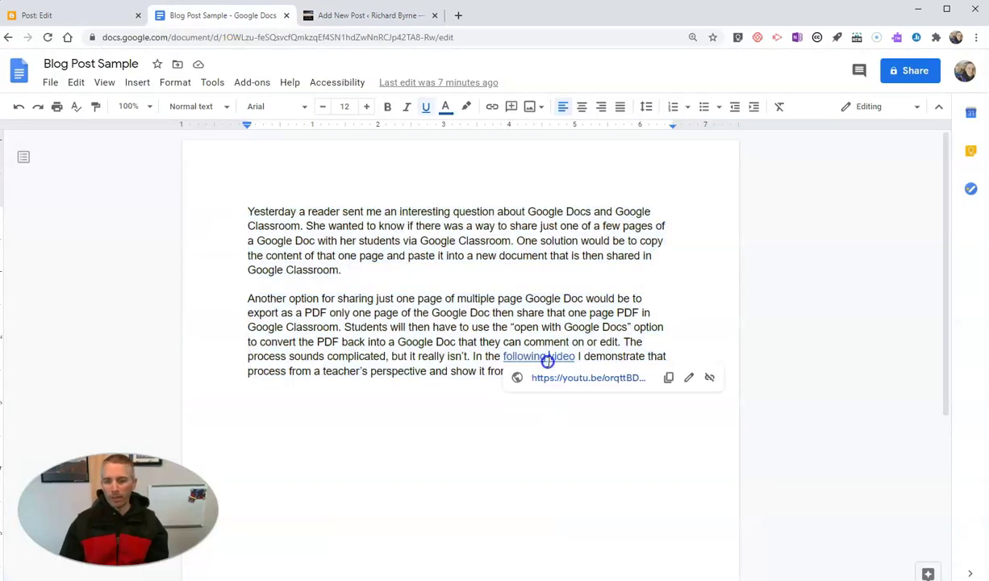
left_click(668, 377)
- In the Edublogs post, link the words "following video" to the copied YouTube URL and return the editor to Visual view
left_click(367, 16)
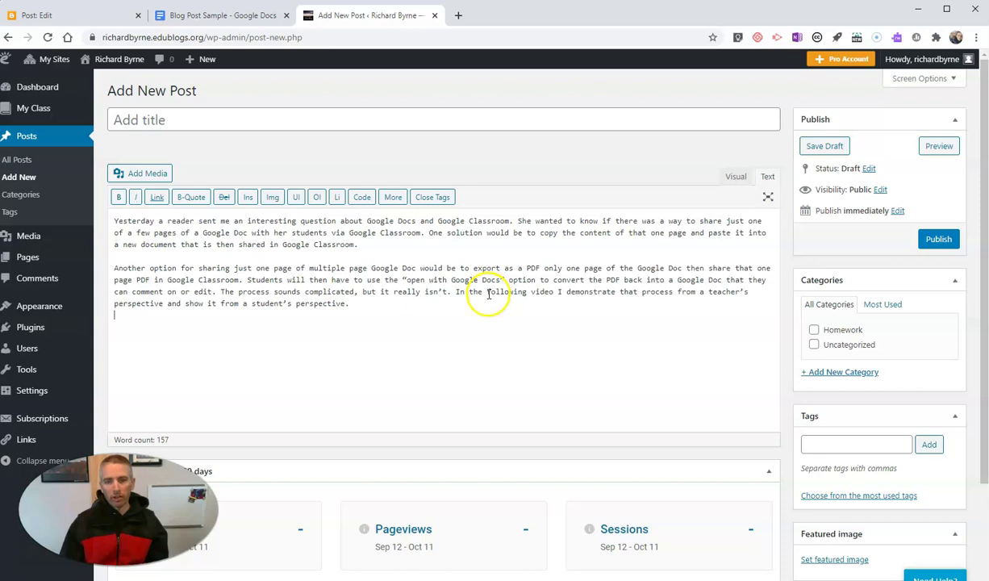
left_click_drag(486, 291, 540, 295)
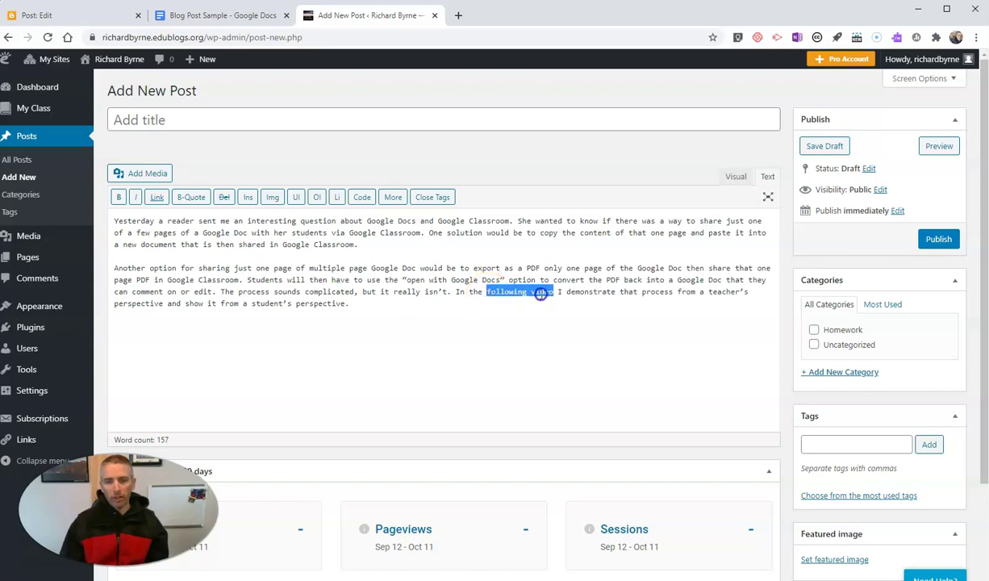
left_click(156, 197)
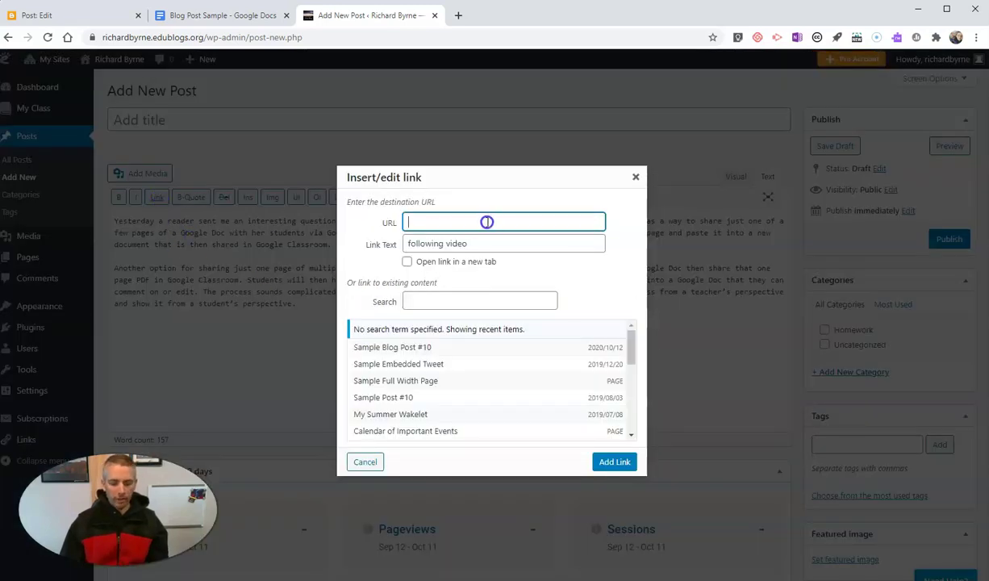
key("ctrl+v")
left_click(614, 462)
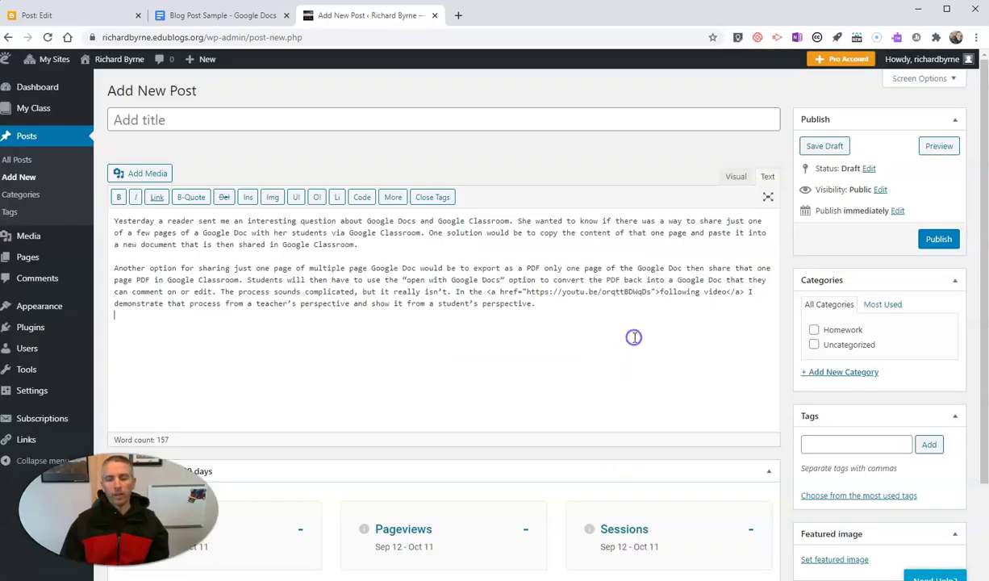
left_click(735, 176)
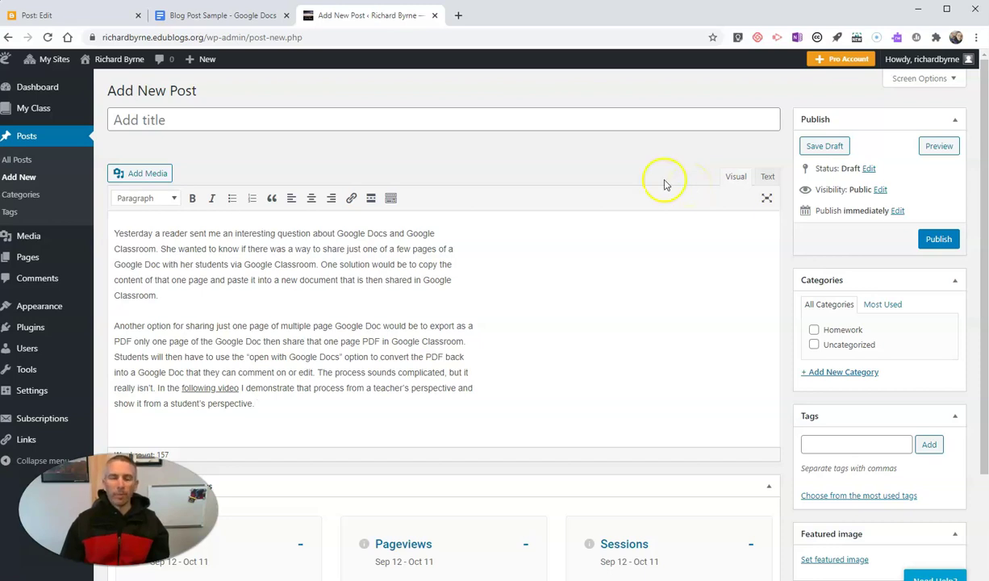
- Revisit the Google Docs document and the Blogger post to compare their text
left_click(217, 13)
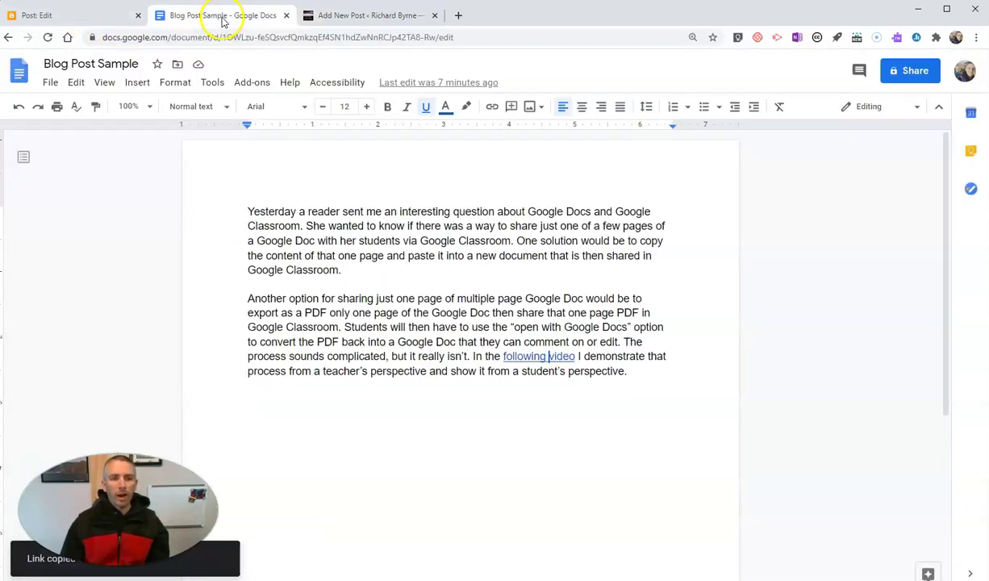
left_click(89, 18)
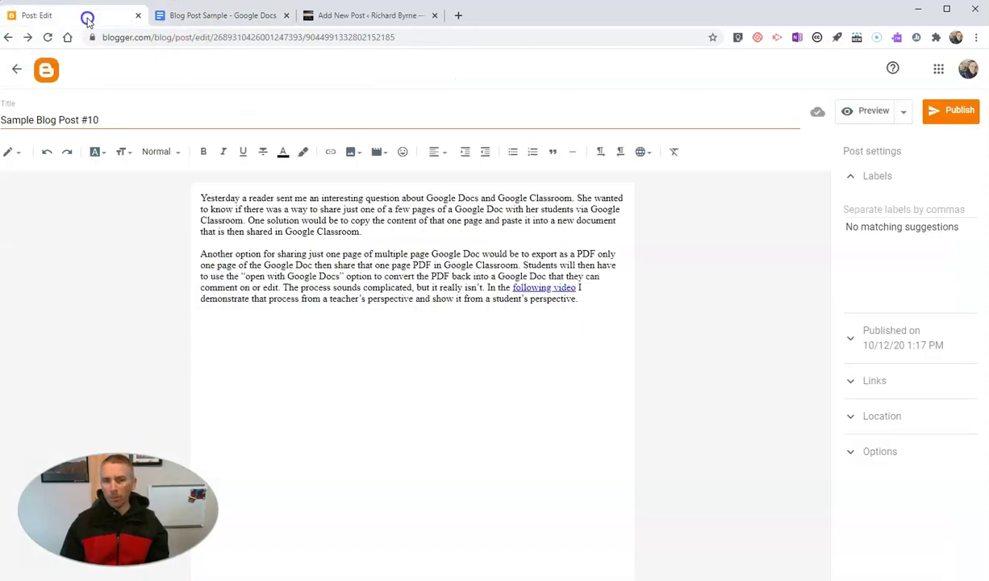